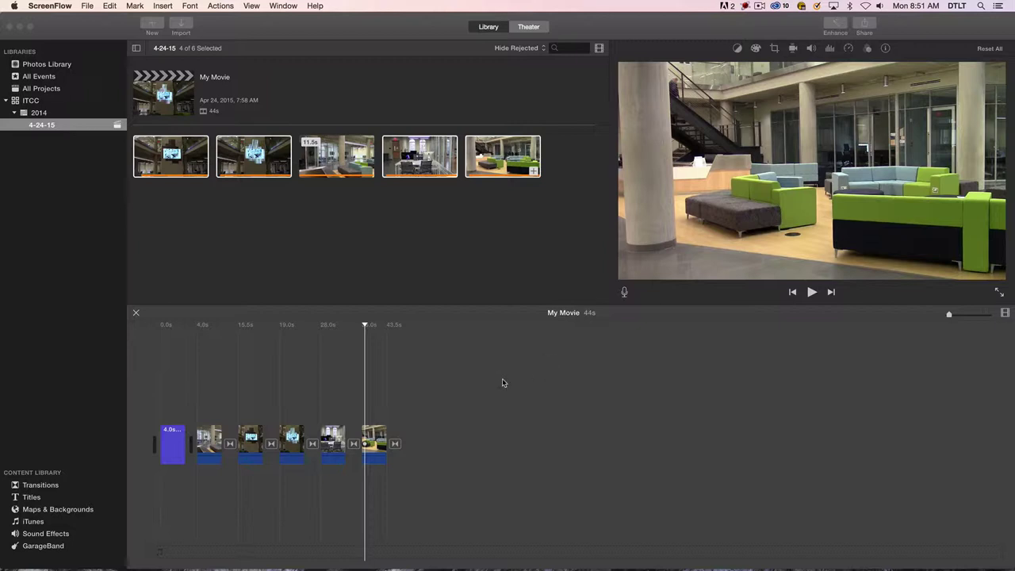
Step: Bring iMovie to the front to reach the Share options for My Movie
click(863, 23)
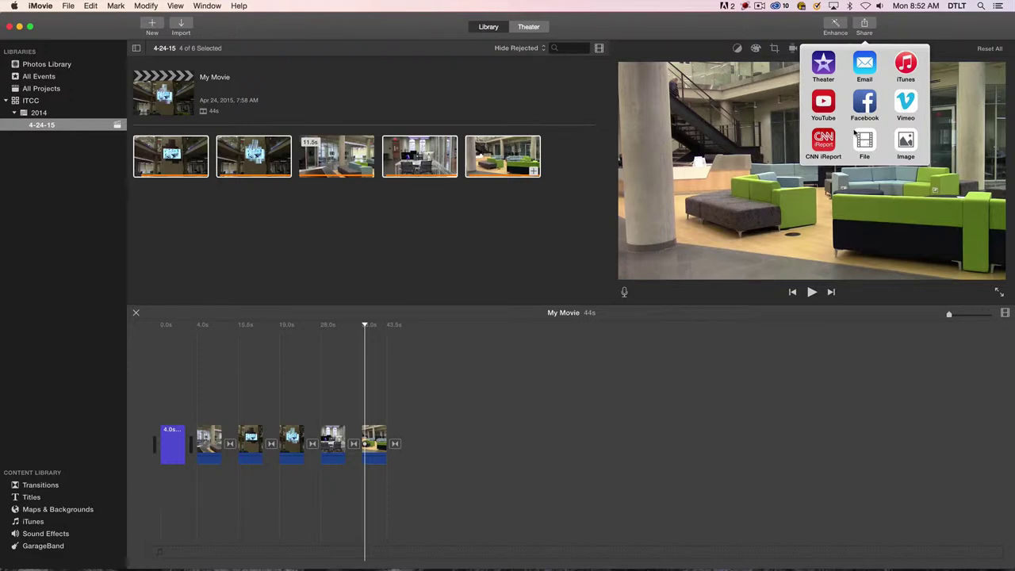
Step: Choose YouTube and set the upload title to 'ITCC Quick', fixing the typos
click(822, 104)
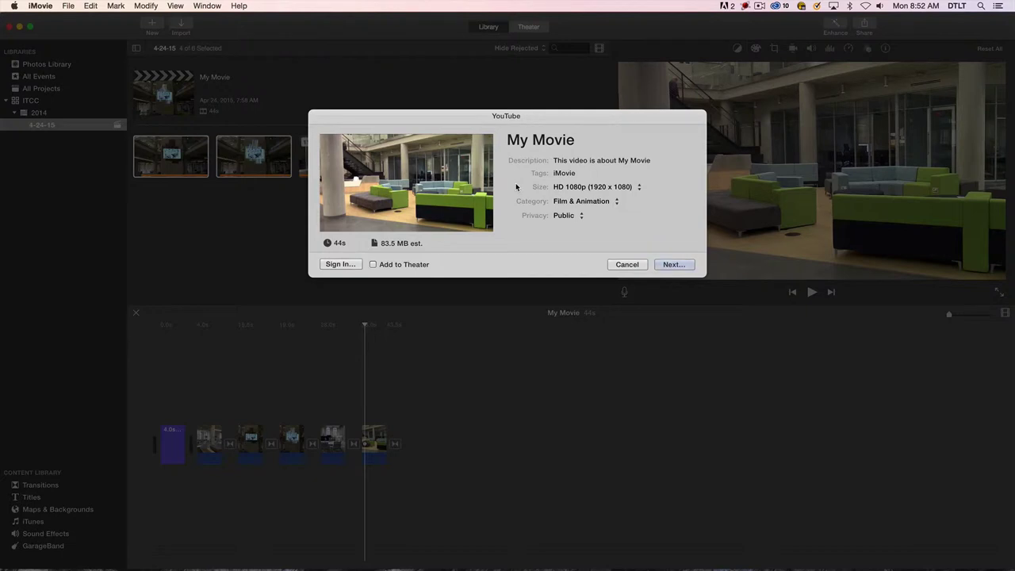
click(523, 140)
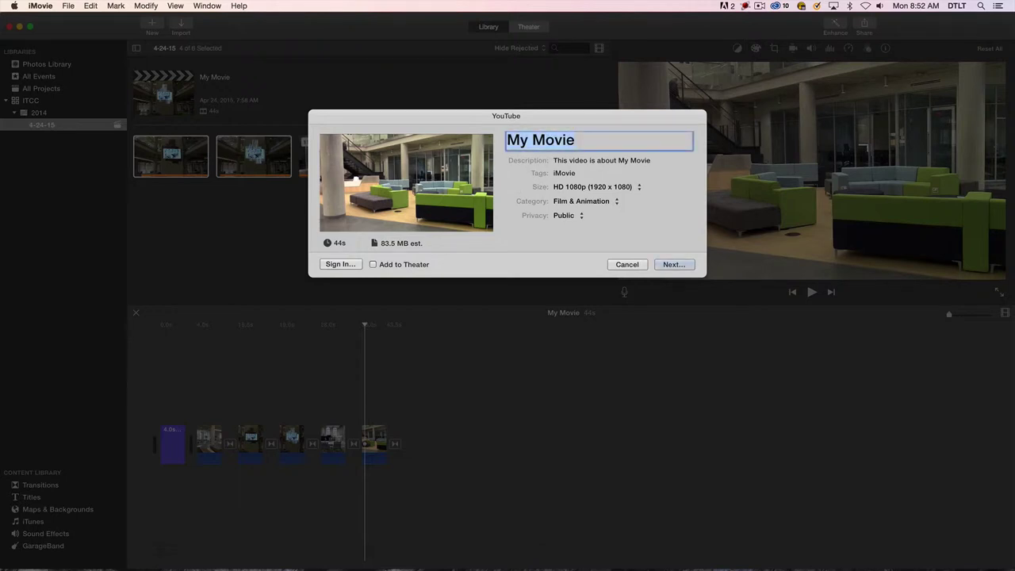
text(ITTC)
key(BackSpace)
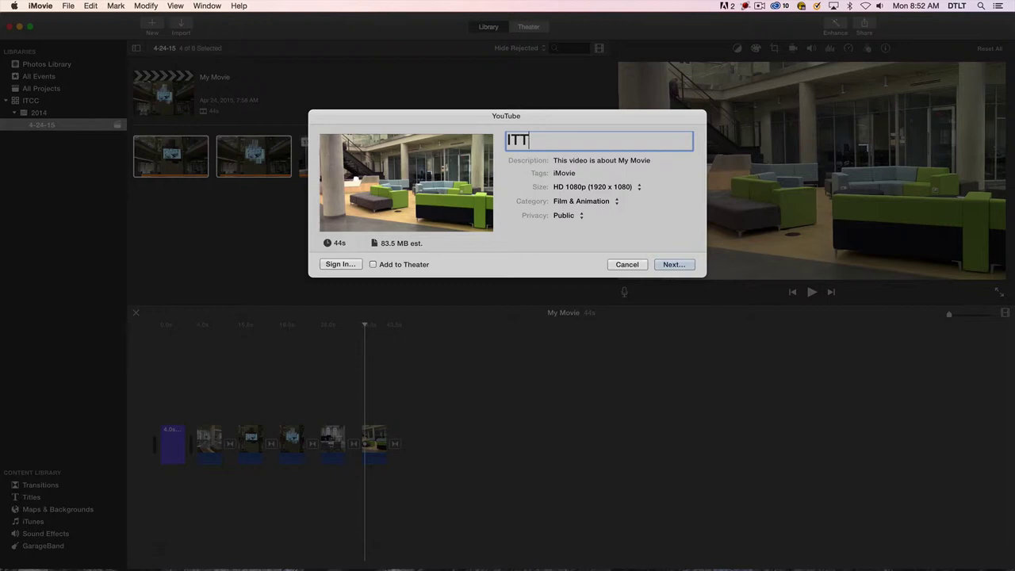
key(BackSpace)
text(CC )
text(Qucik)
key(BackSpace)
key(BackSpace)
key(BackSpace)
key(BackSpace)
text(uick)
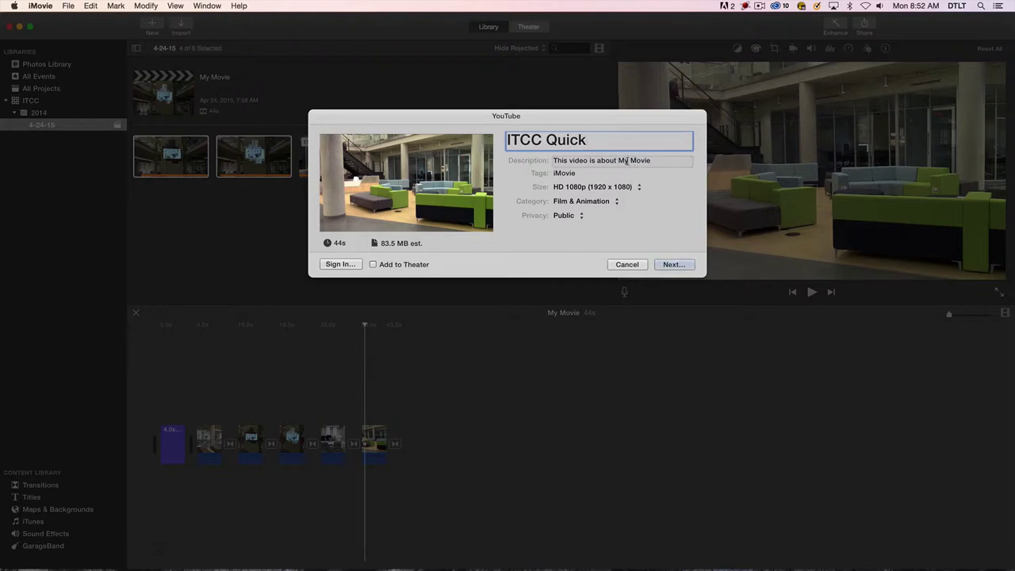
Step: Make the description 'This video is about the ITCC', category Education, privacy Public
drag(619, 160, 655, 160)
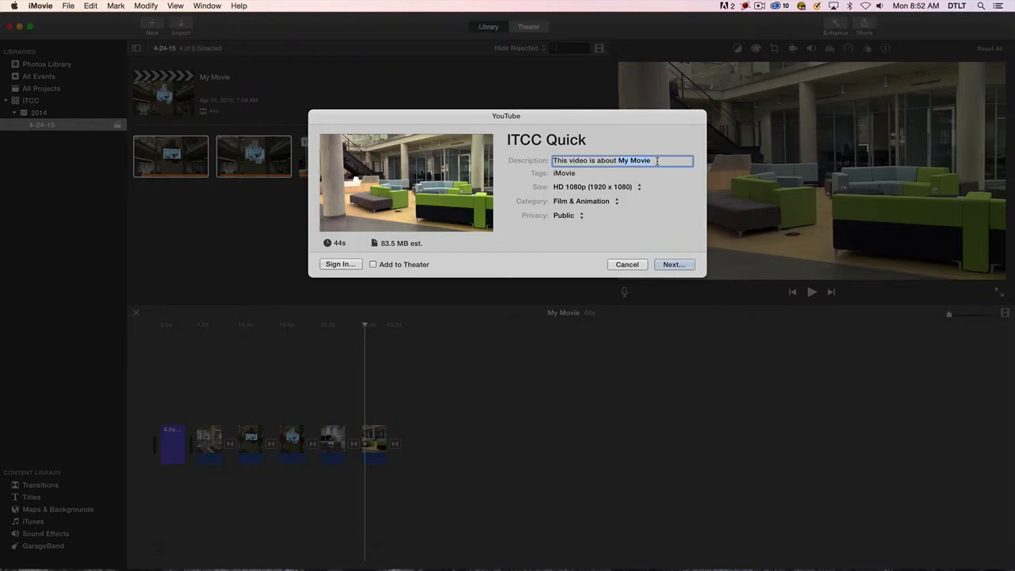
text(the I)
text(TCC)
click(589, 204)
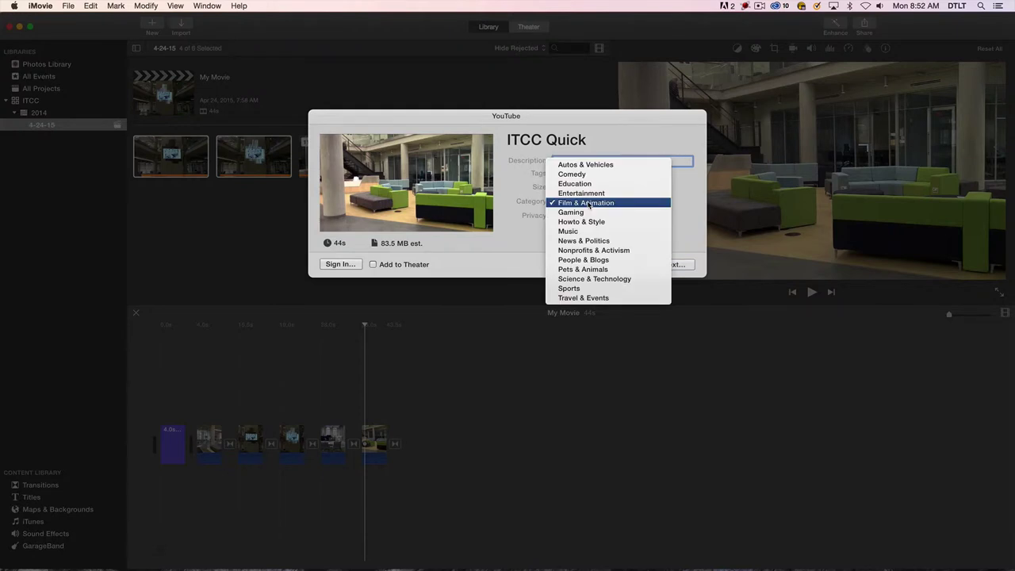
click(587, 188)
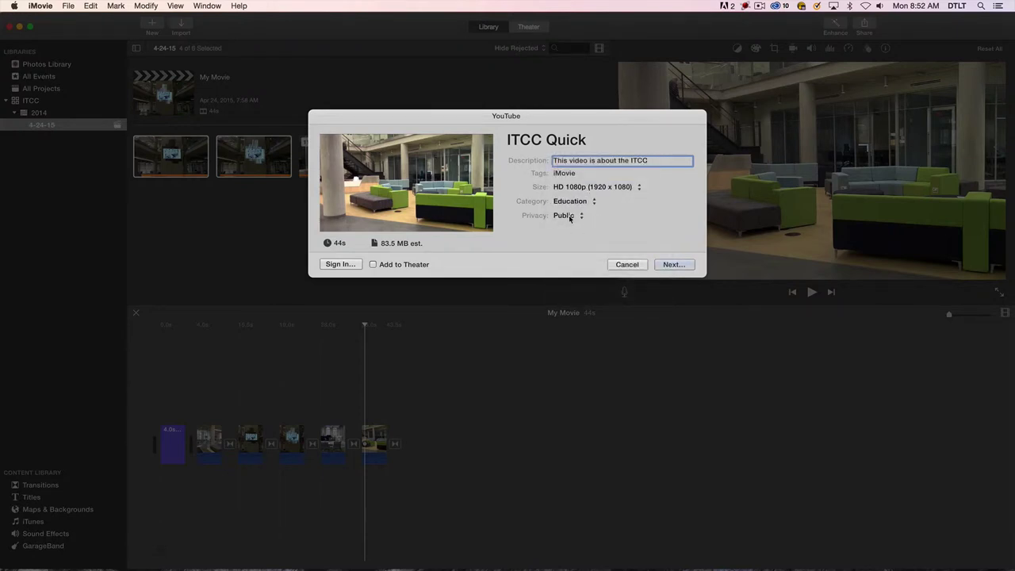
click(569, 215)
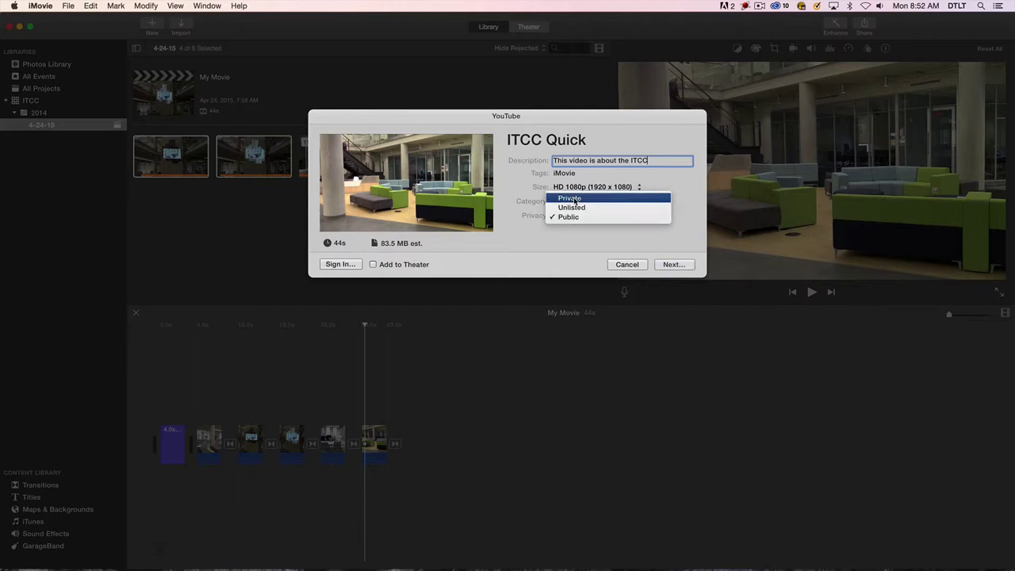
click(572, 219)
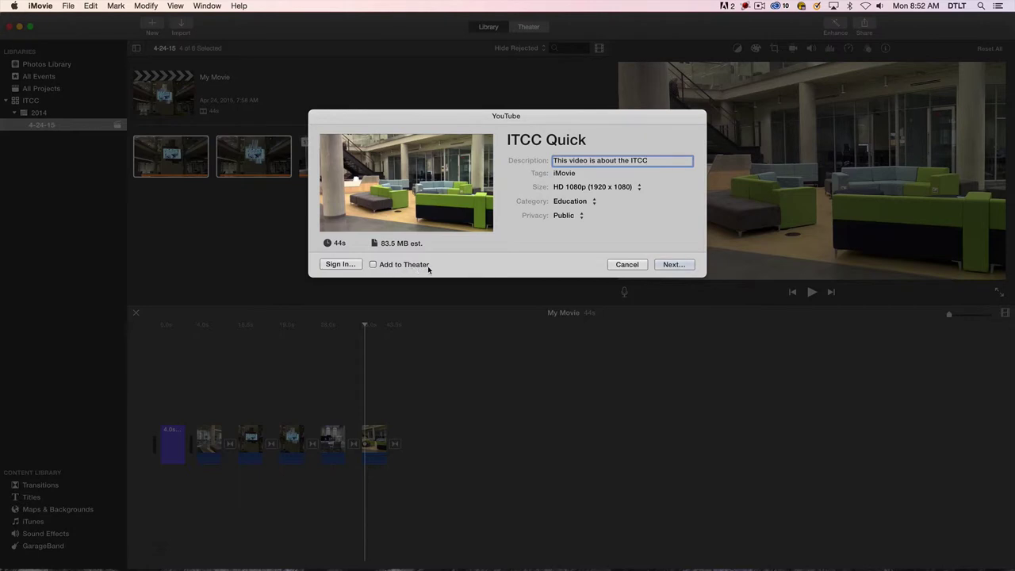
Step: Sign in with the Google account's username and password, then grant iMovie access
click(343, 265)
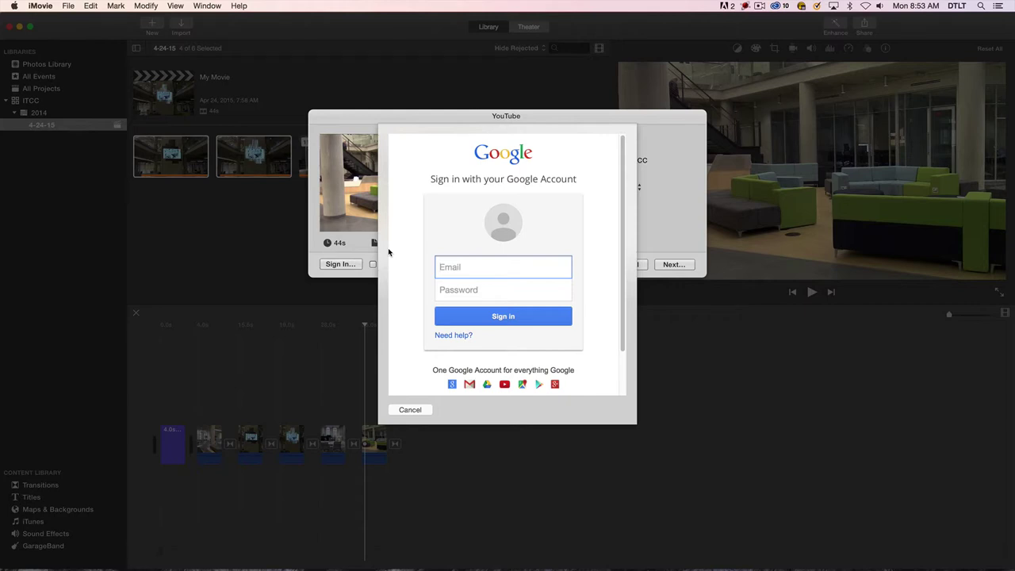
text(rushaw)
key(Tab)
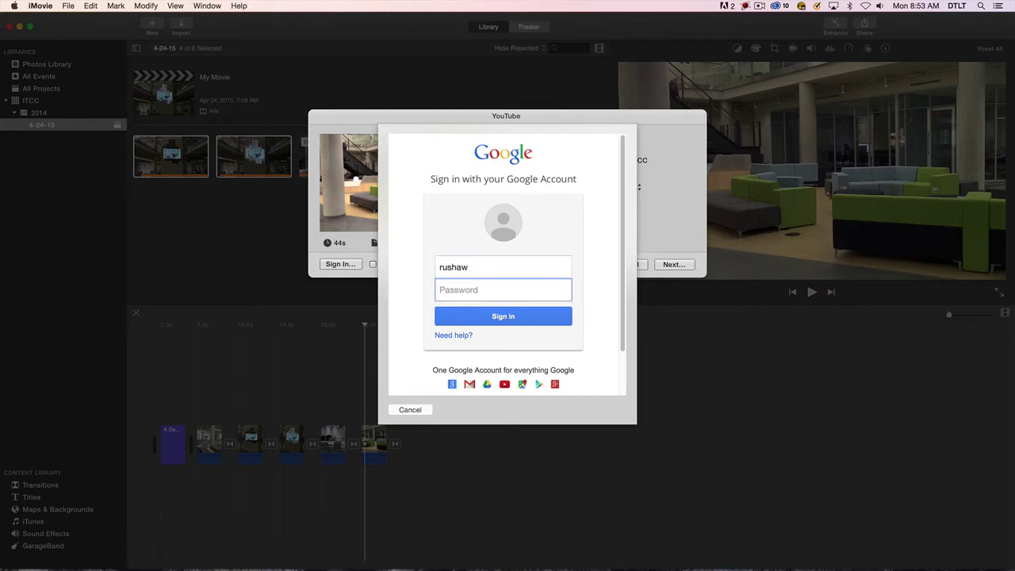
text(•••••)
text(•••••)
click(511, 318)
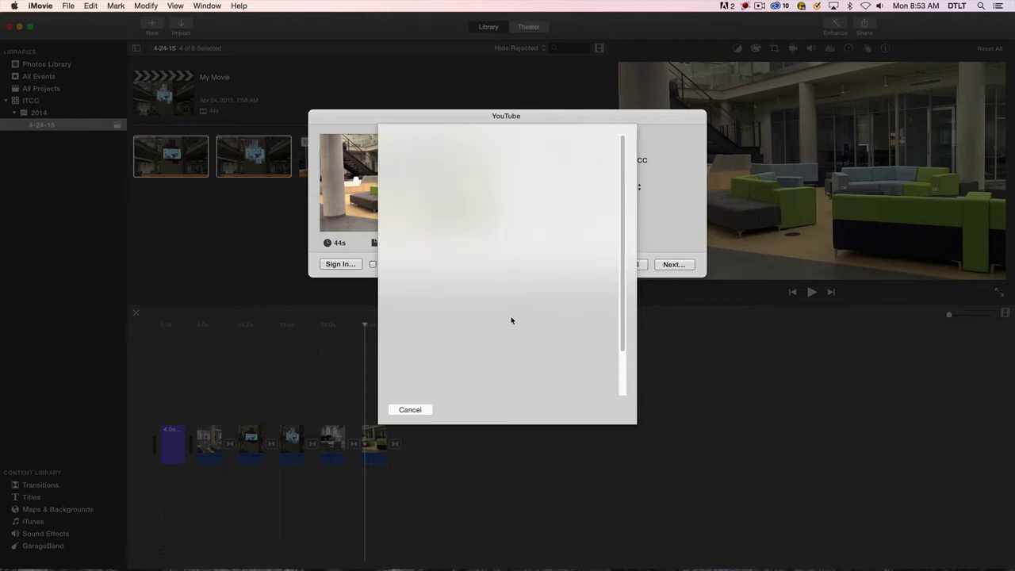
click(585, 376)
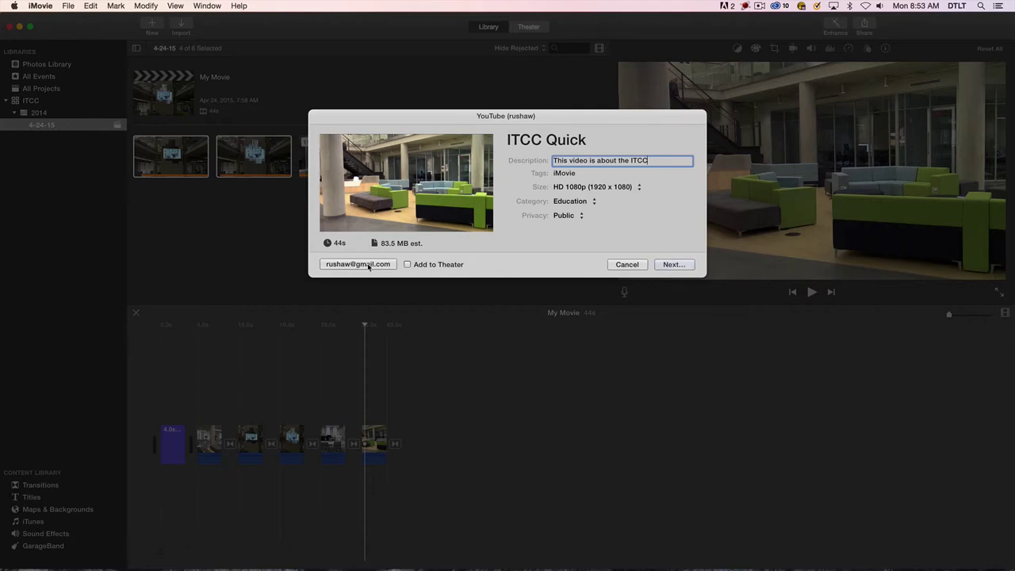
Step: Accept the YouTube terms, publish the movie and check the upload in Activity
click(675, 265)
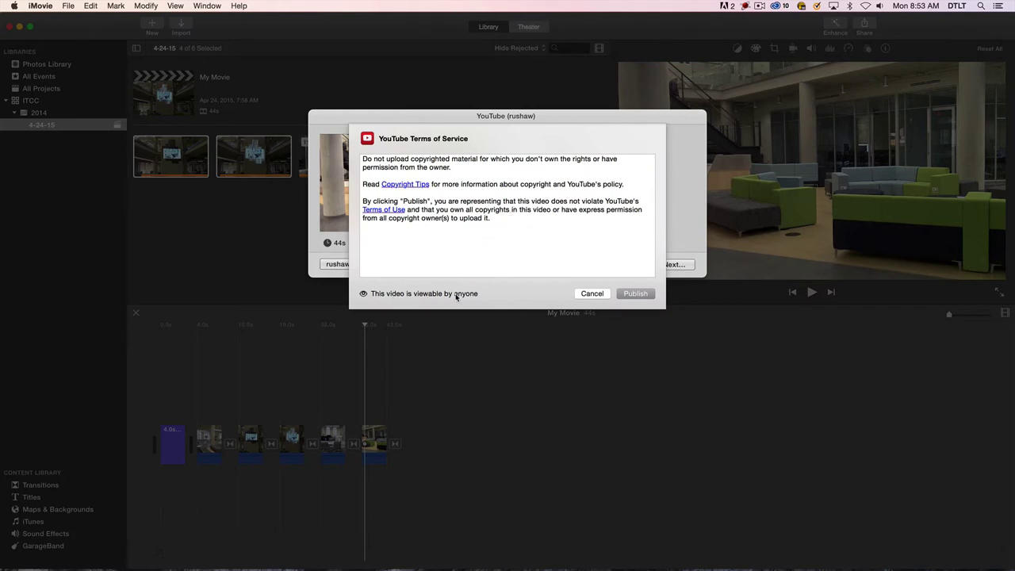
click(638, 295)
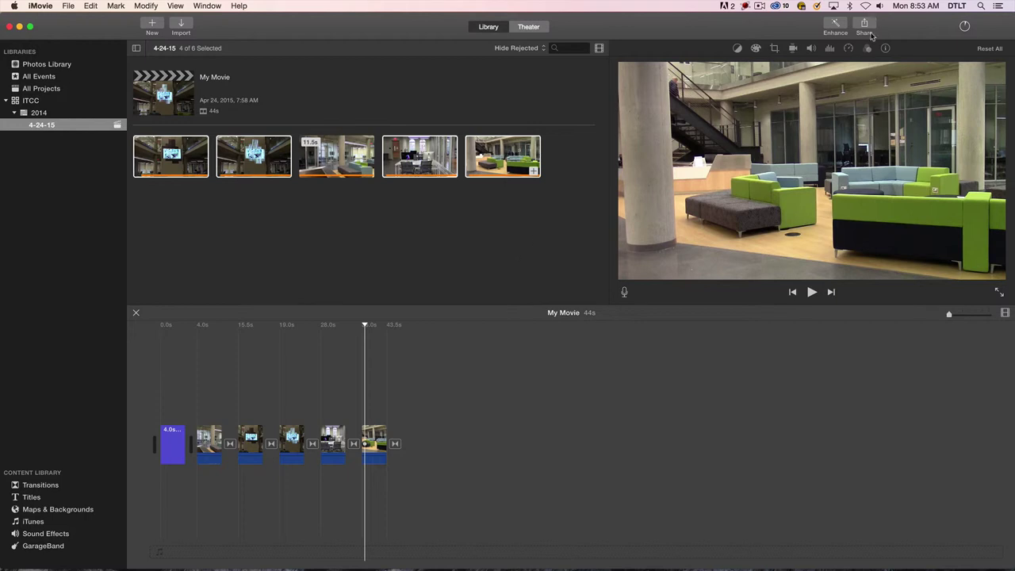
click(965, 27)
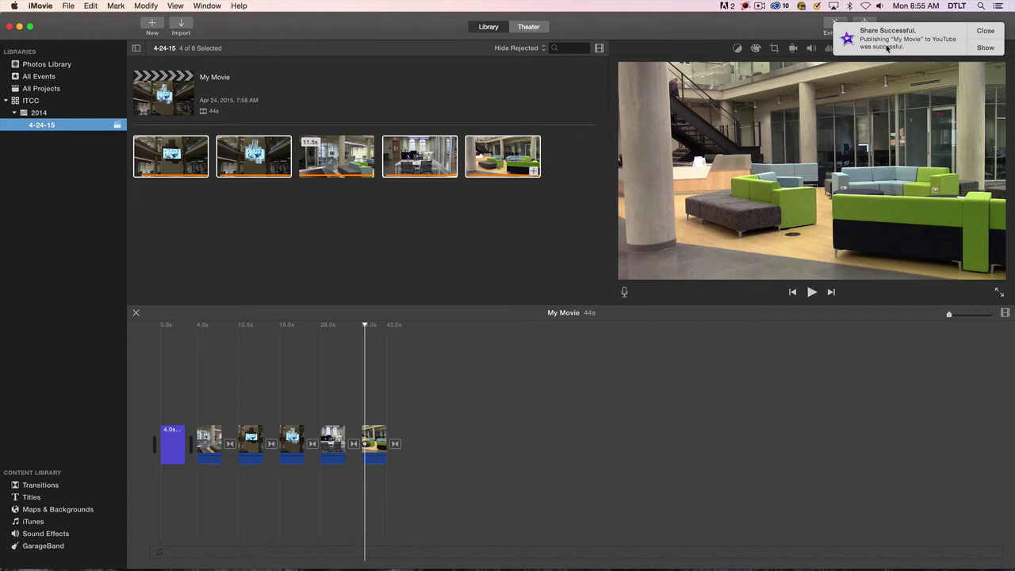
Step: Switch to Chrome showing YouTube's Video Manager with ITCC Quick listed
key(cmd+Tab)
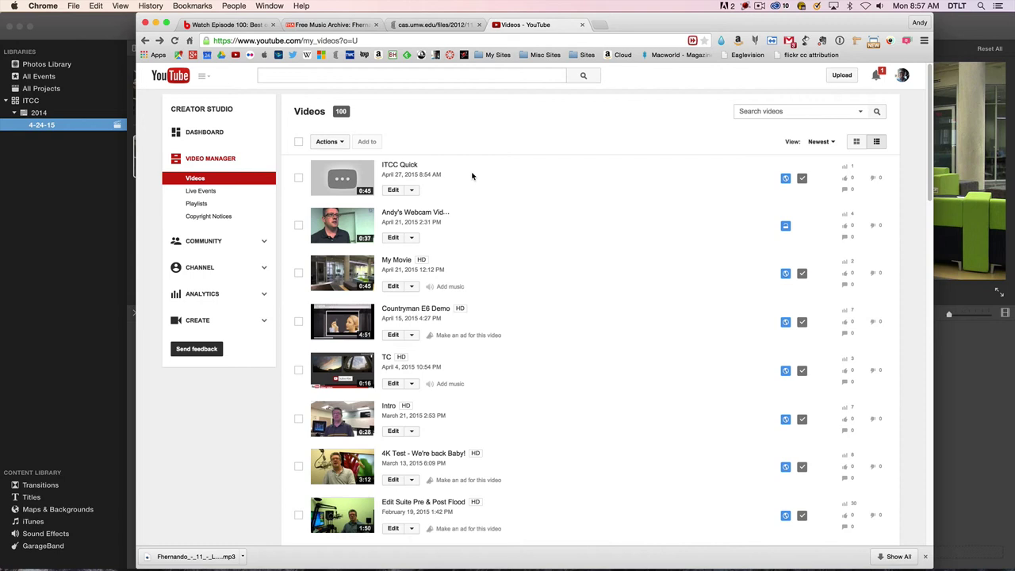
Step: Open the ITCC Quick video's watch page so it plays from the start
click(394, 168)
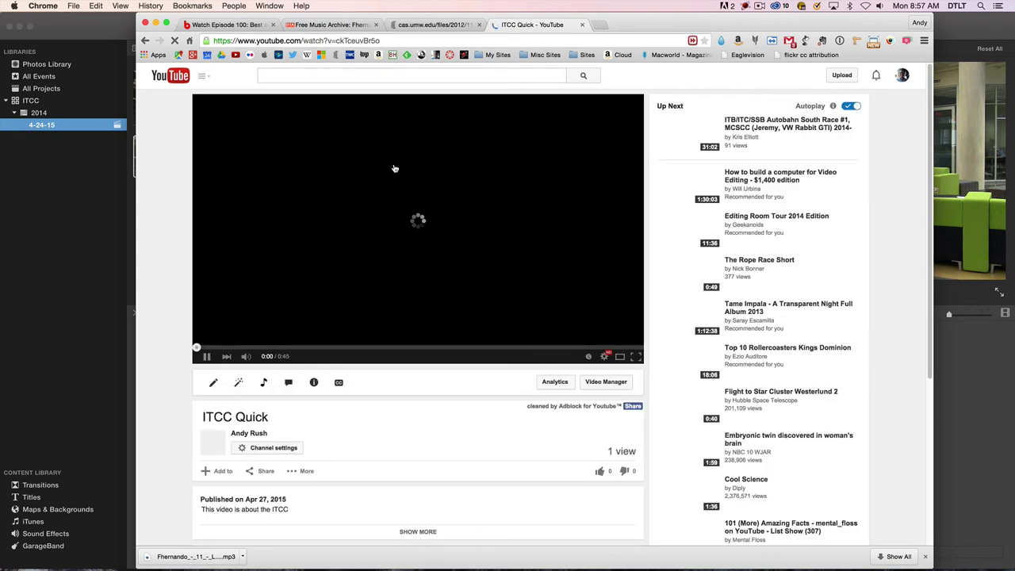